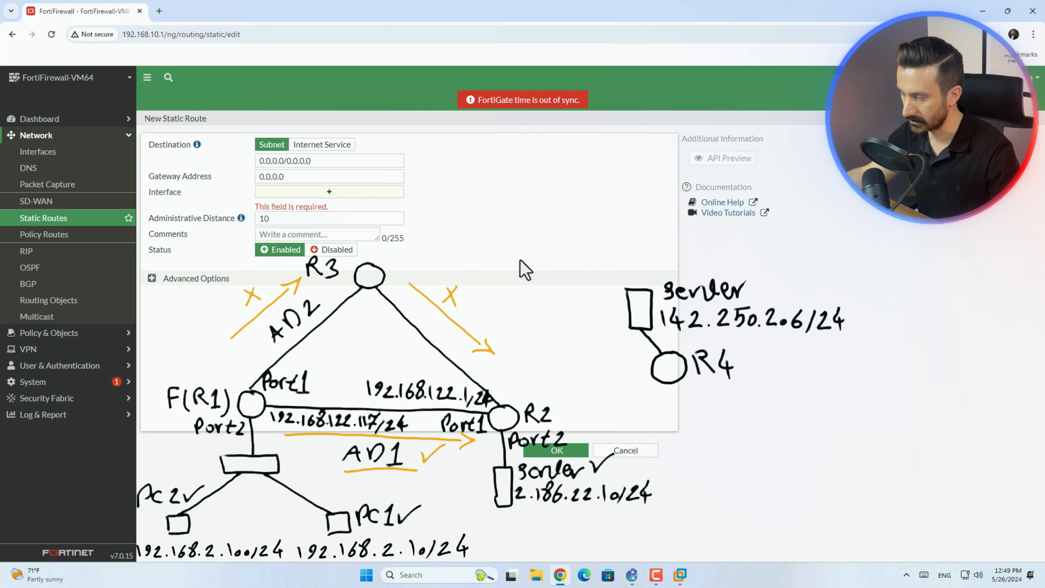
Draw another router circle to the right of R4 in the network diagram, linked by a line to a server rectangle above it.
drag(835, 407, 832, 408)
drag(850, 345, 852, 375)
drag(850, 345, 839, 408)
Label the new rectangle "server" and write the start of its IP address, "140.", beneath the label.
drag(887, 347, 879, 356)
drag(893, 353, 961, 348)
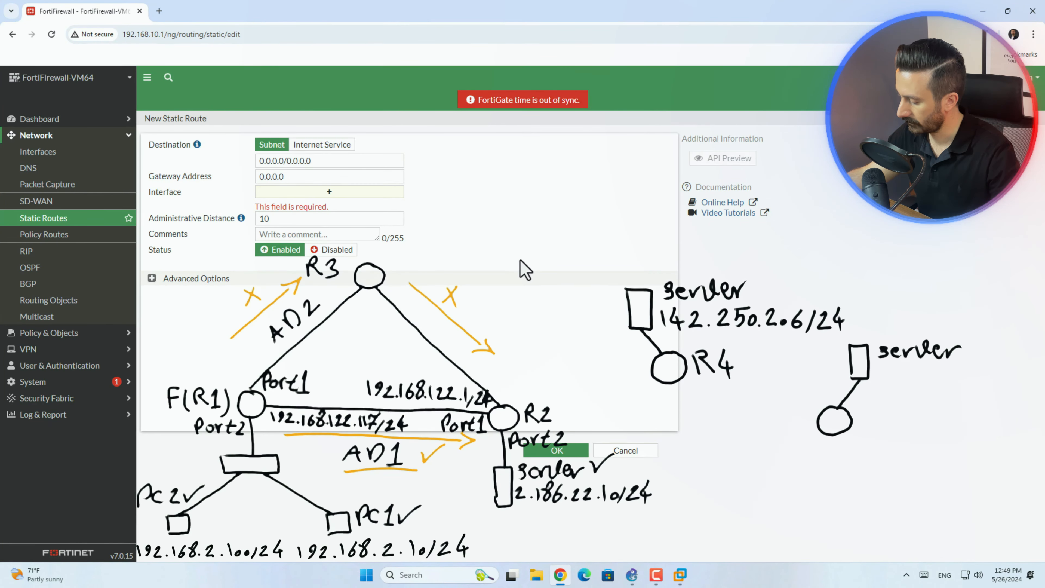
drag(877, 372, 914, 388)
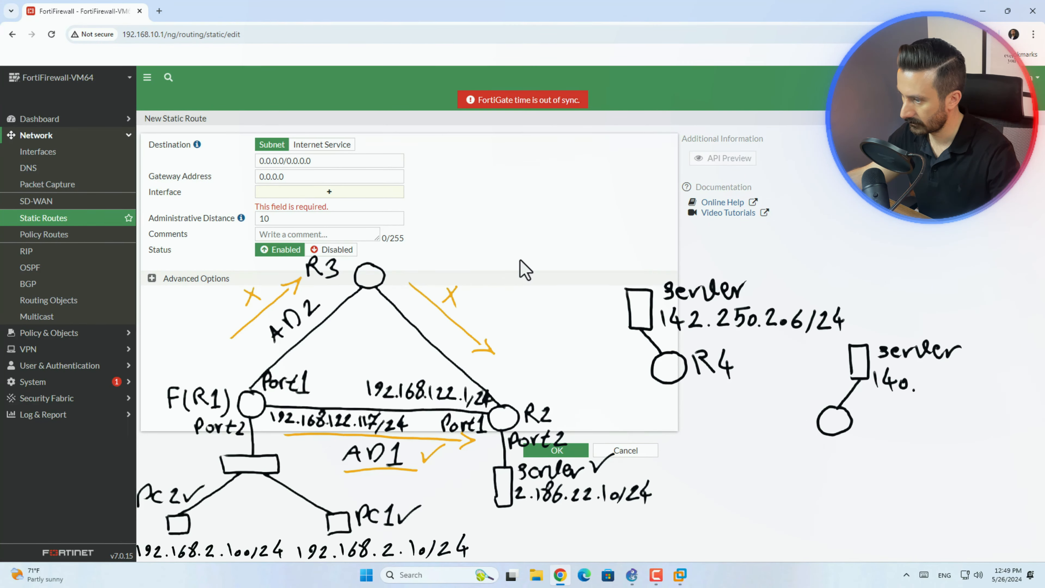
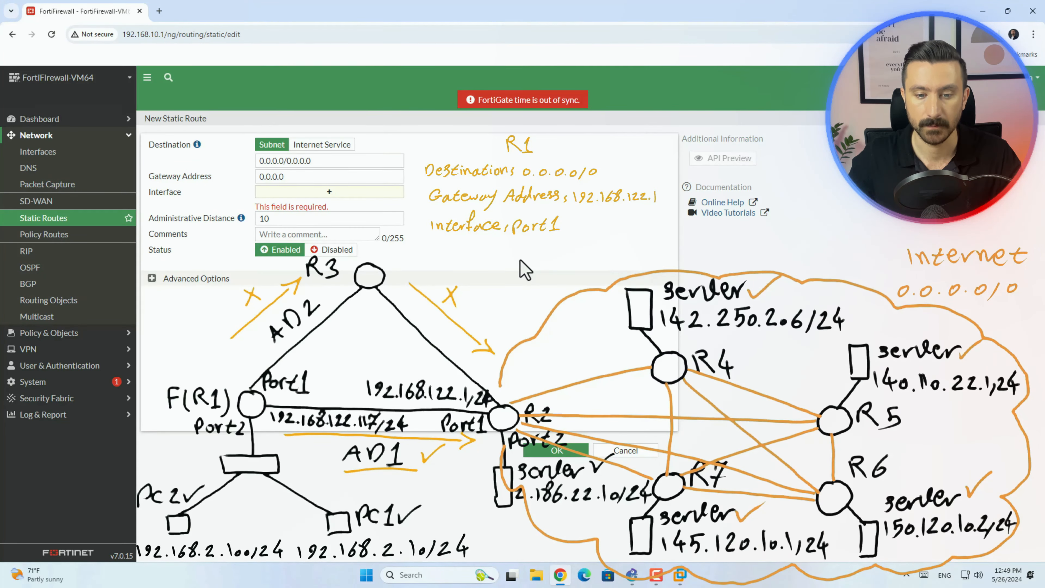
Clear the drawing overlay and expand the advanced options of the new static route to examine the Priority setting.
key(Escape)
click(151, 278)
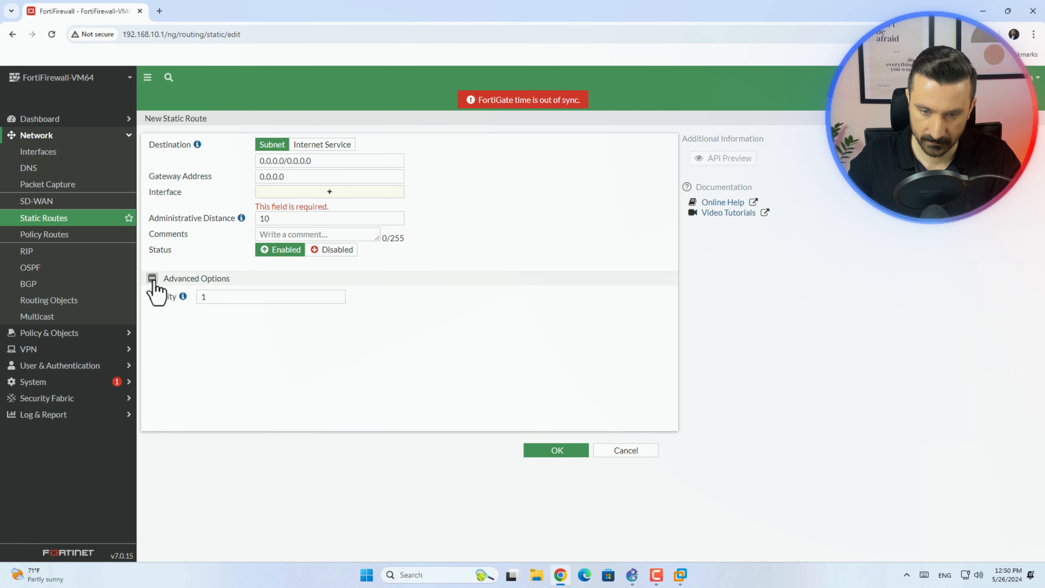
drag(148, 296, 176, 297)
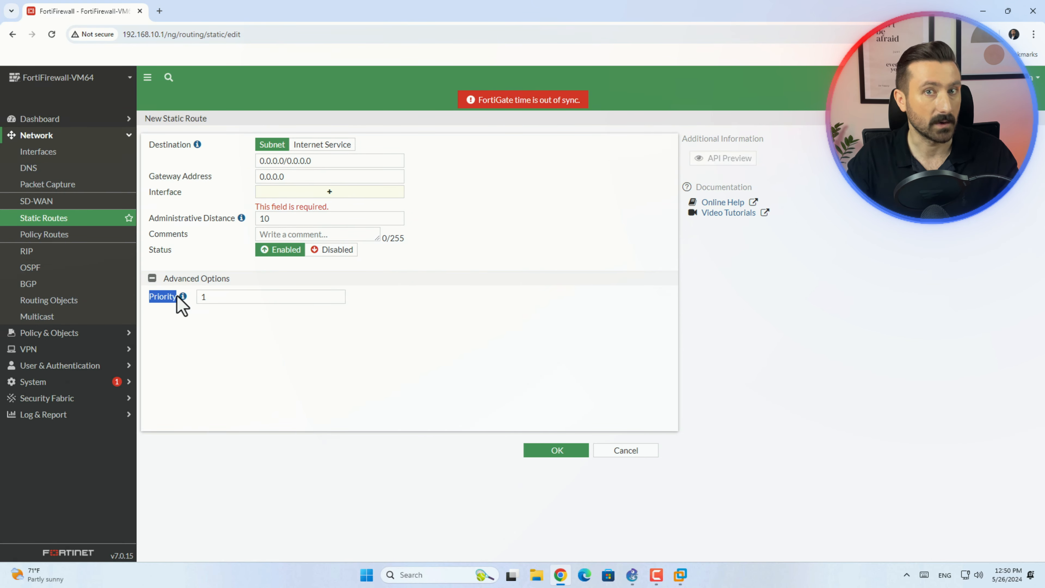
click(186, 311)
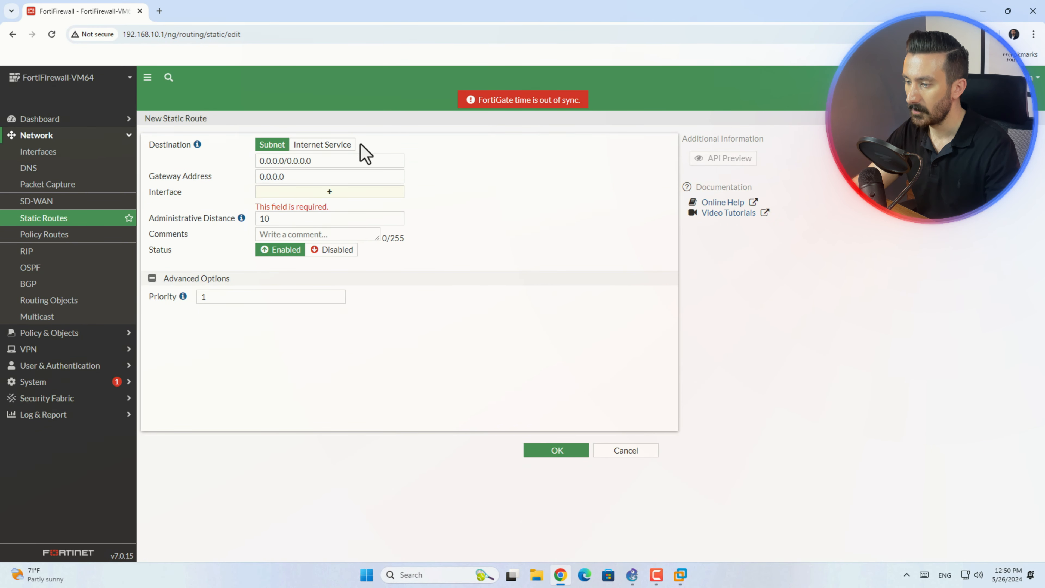
Switch the route's destination type to Internet Service and choose Fortinet-FortiGuard by searching for "forti".
click(322, 144)
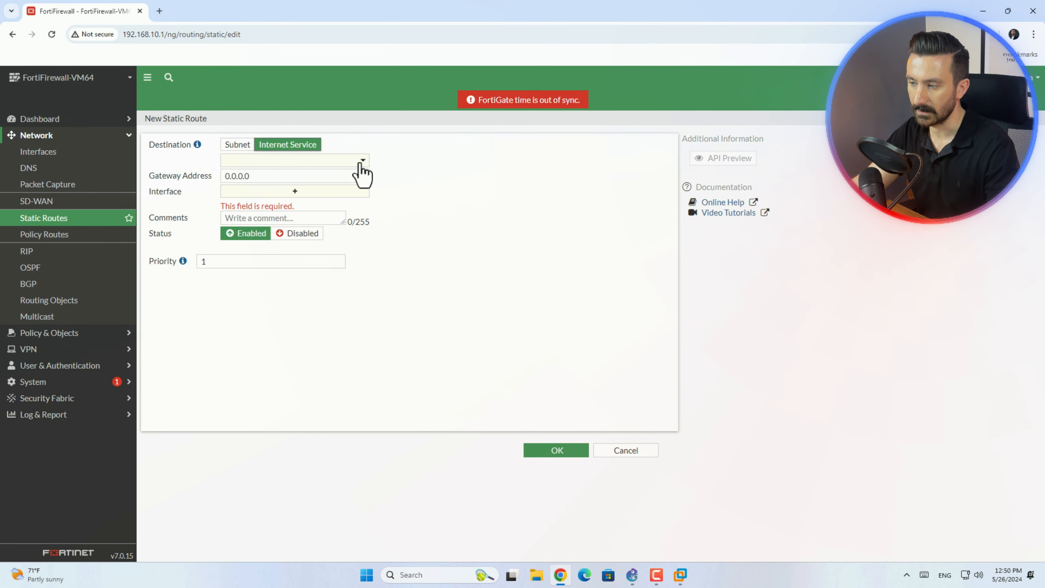
click(362, 162)
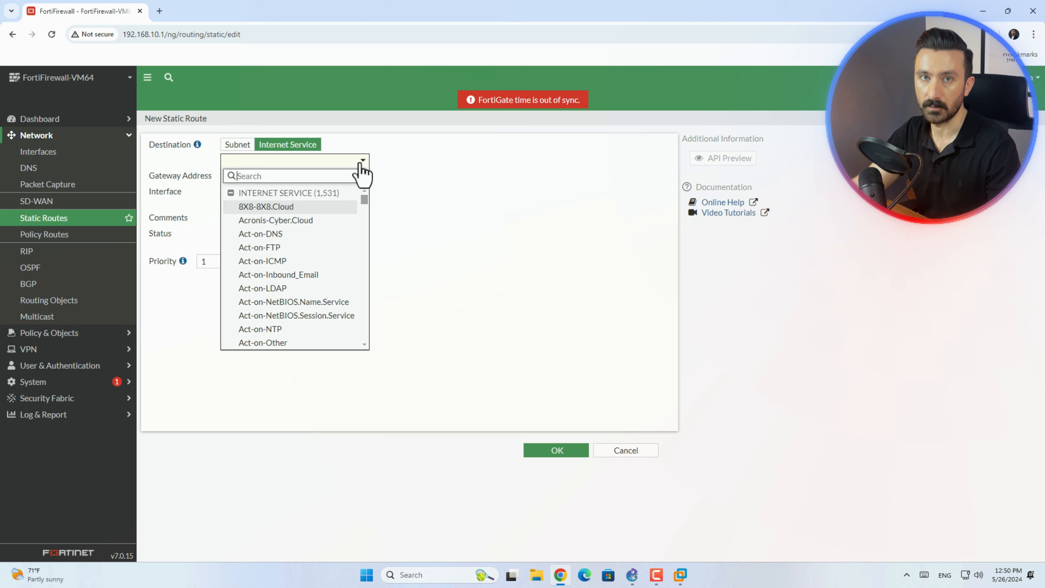
drag(365, 201, 365, 257)
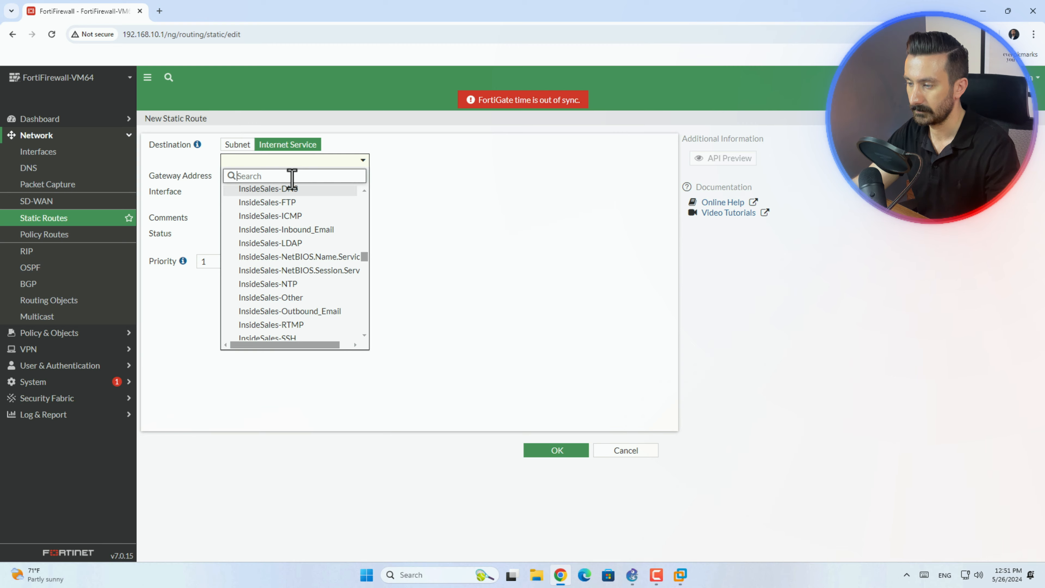
text(forti)
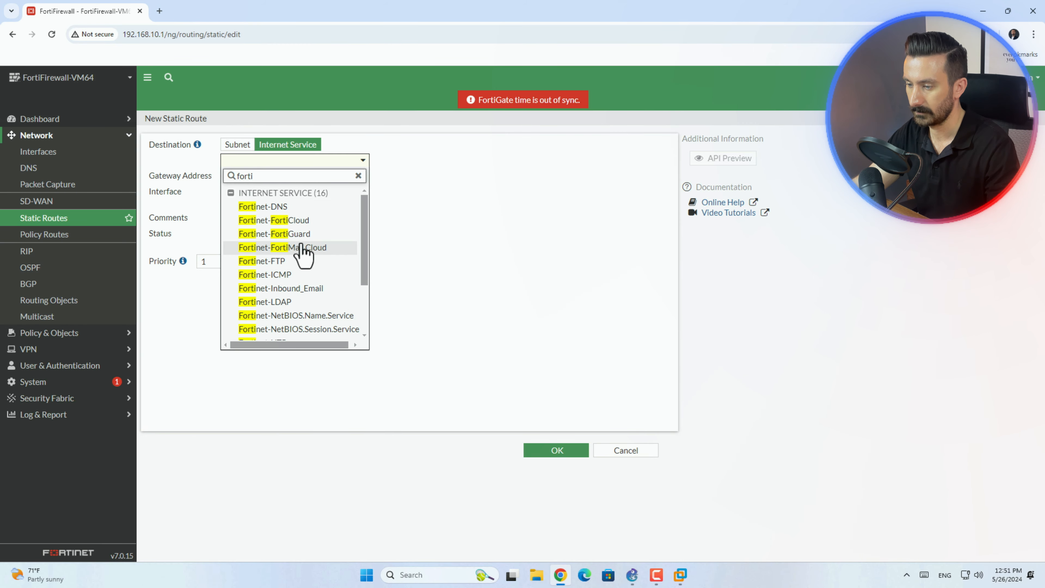
click(302, 234)
Review the gateway address, interface and priority fields of the Internet Service route, and discard the new route.
click(237, 181)
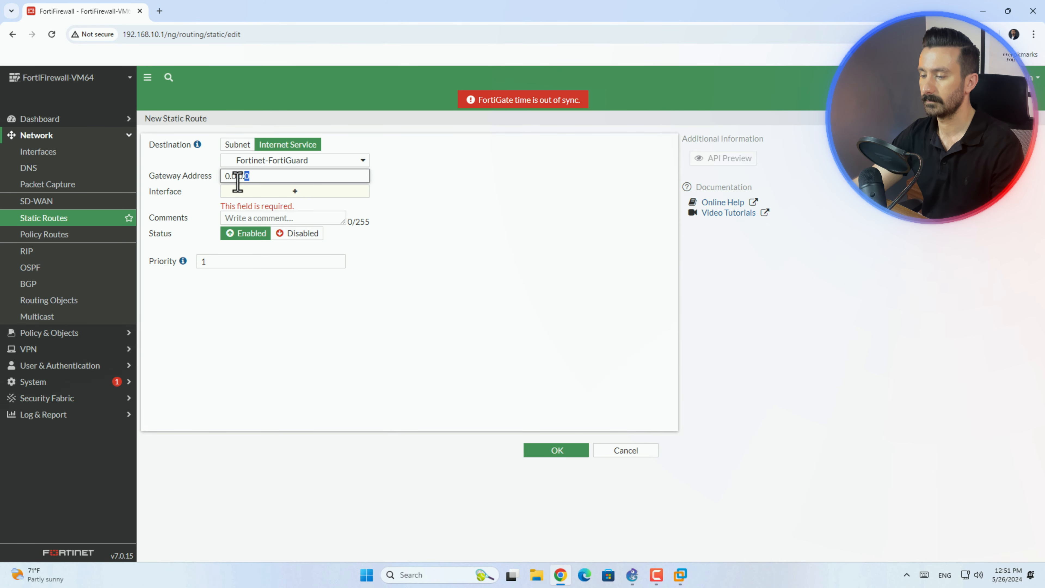
click(318, 196)
double_click(165, 261)
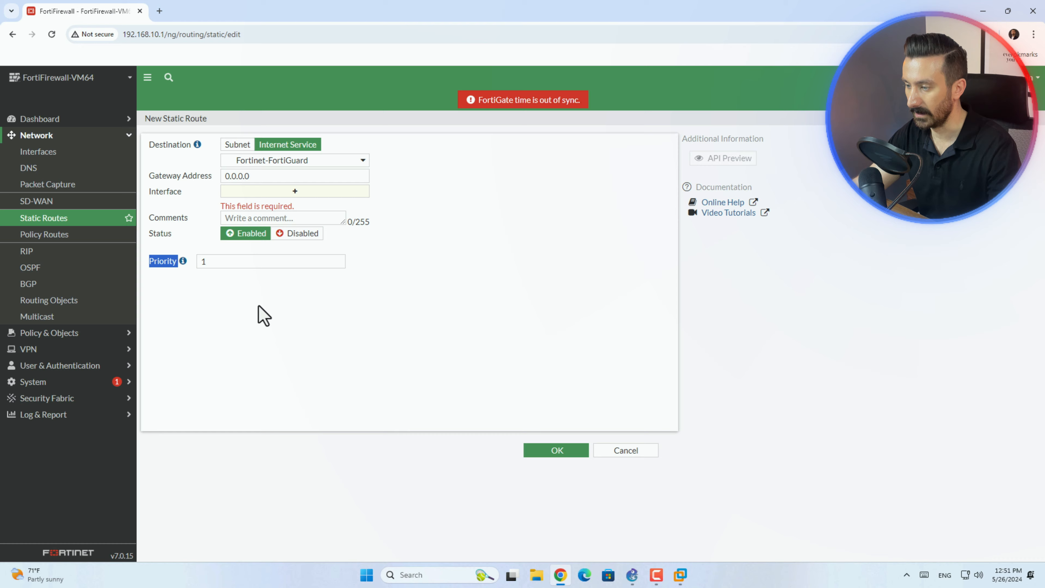
click(643, 454)
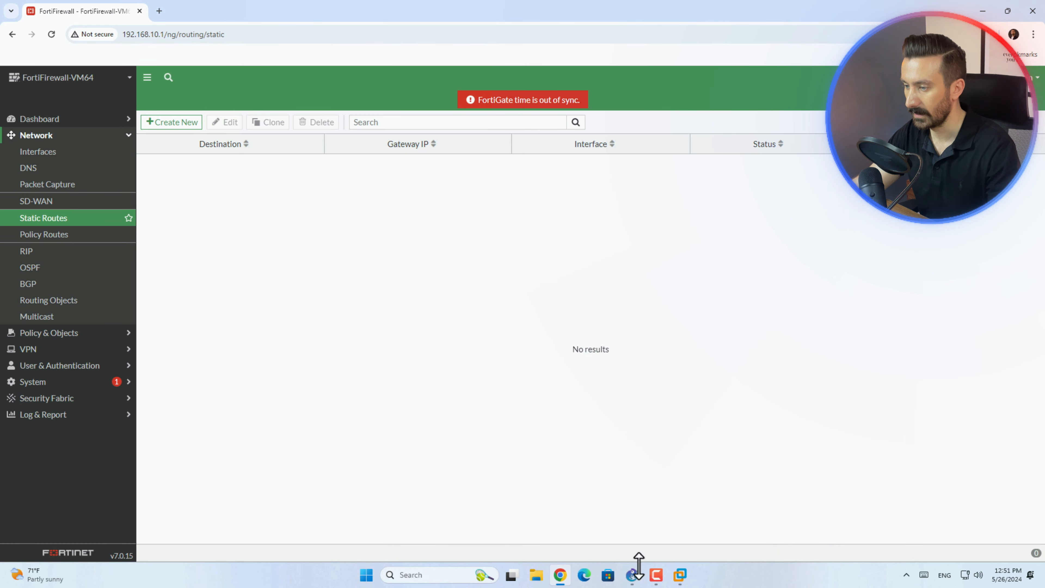
Switch to GNS3 and add a NAT node hosted on GNS3 VM (GNS3), above and to the right of the FortiGate.
click(651, 529)
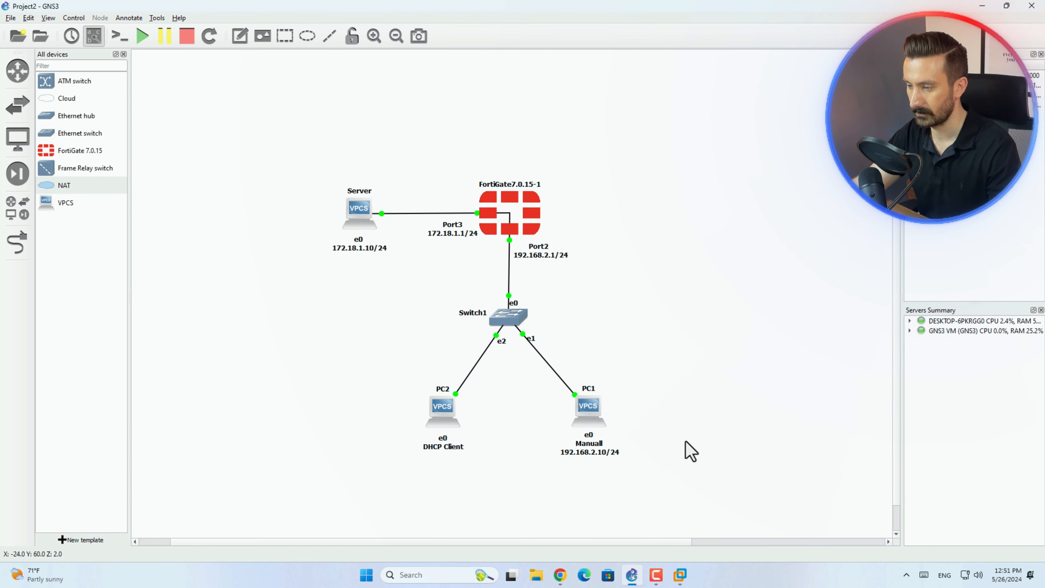
drag(63, 187, 675, 119)
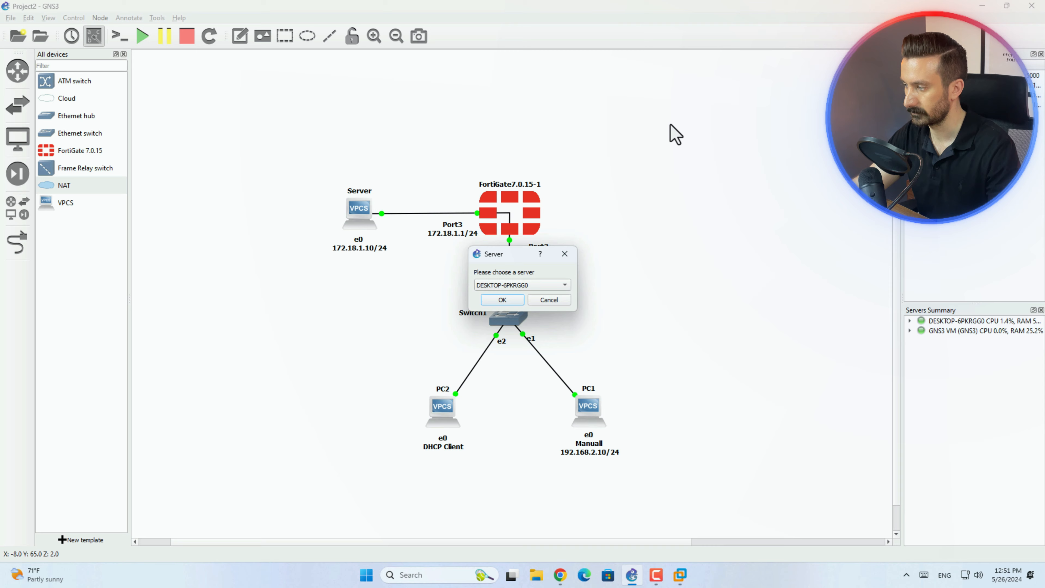
click(560, 287)
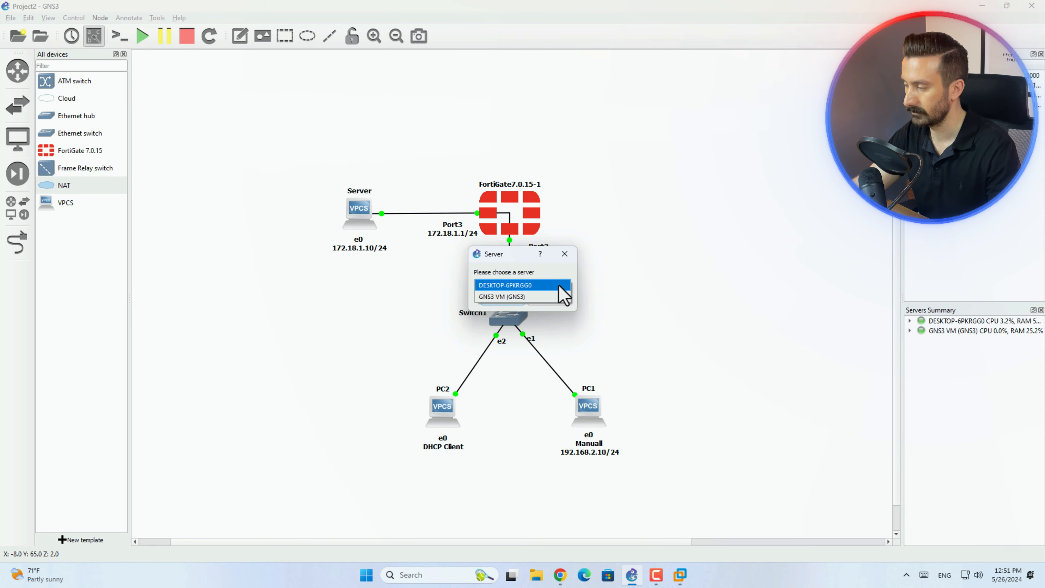
click(517, 296)
click(514, 299)
drag(728, 146, 674, 151)
Rename the new NAT node as Internet1.
double_click(670, 119)
text(Internet)
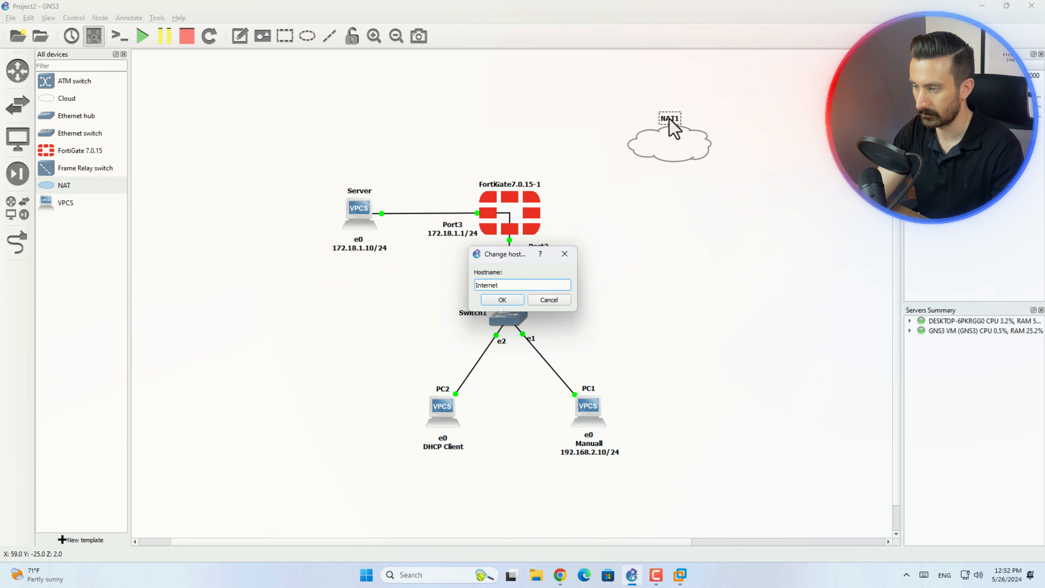
text(1)
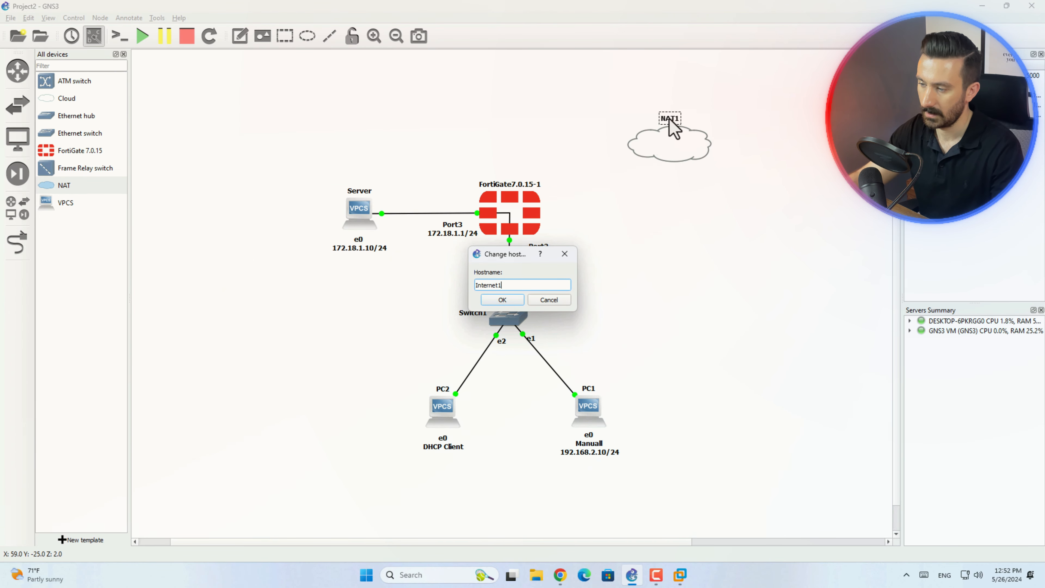
click(506, 300)
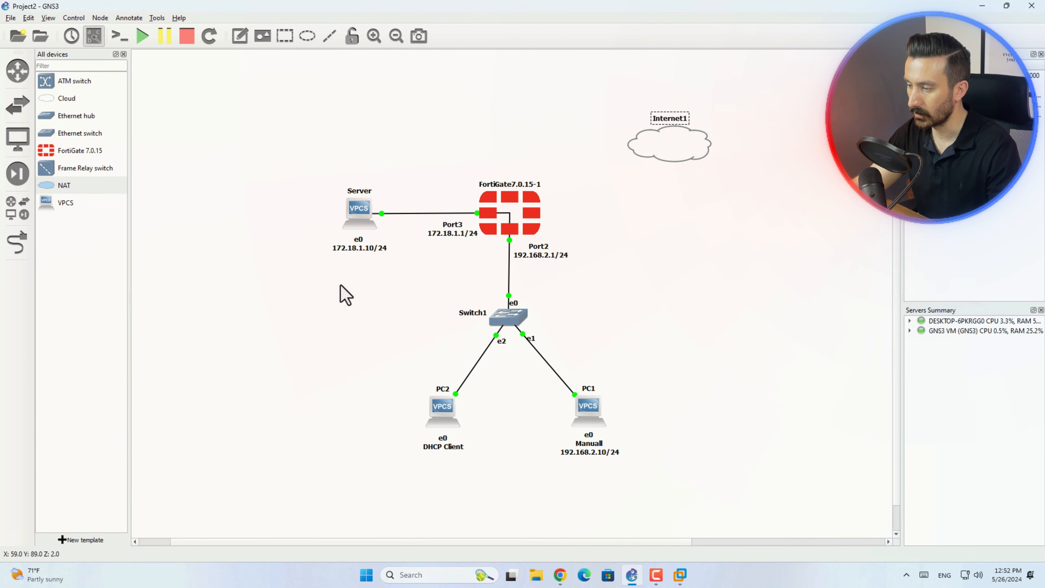
Link the Internet1 cloud's nat0 interface to Port1 of the FortiGate and leave link mode.
click(21, 245)
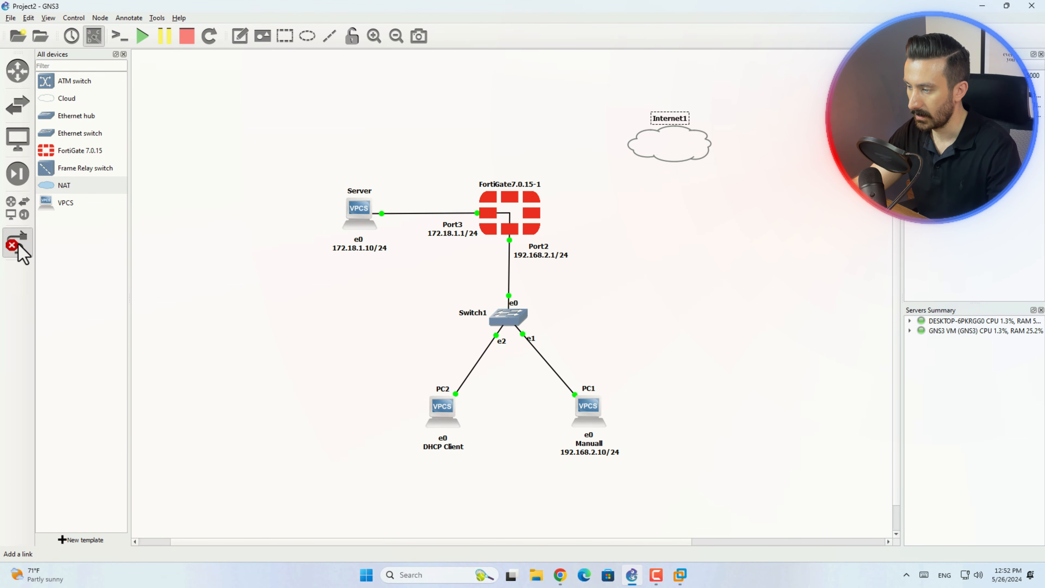
click(678, 146)
click(700, 152)
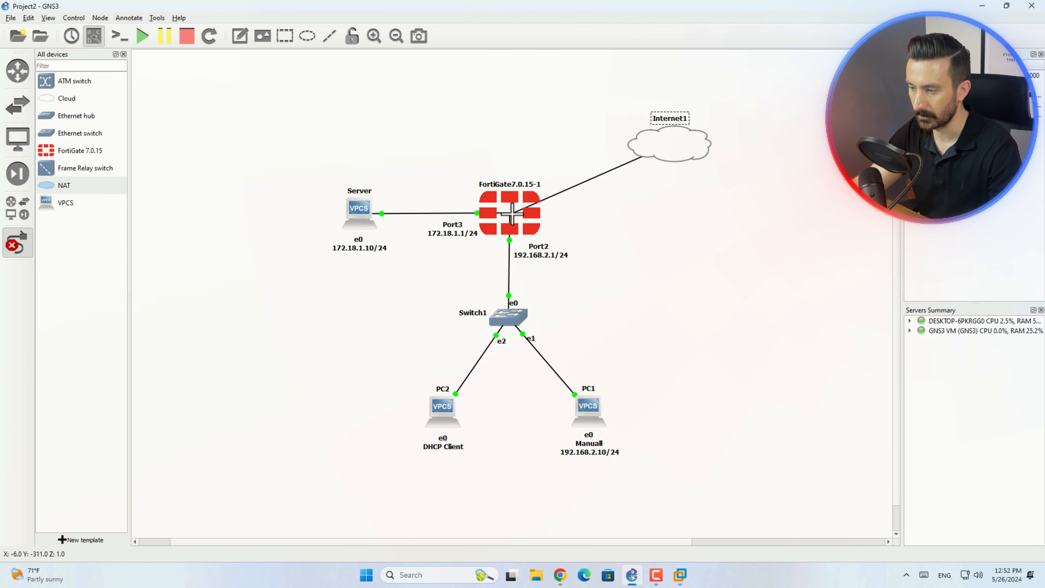
click(509, 215)
click(532, 220)
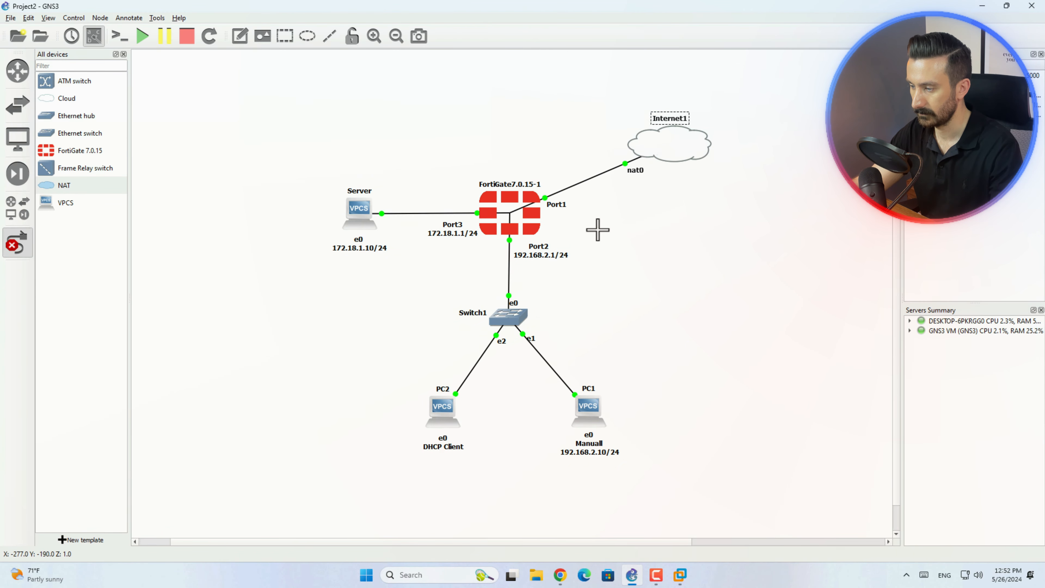
key(Escape)
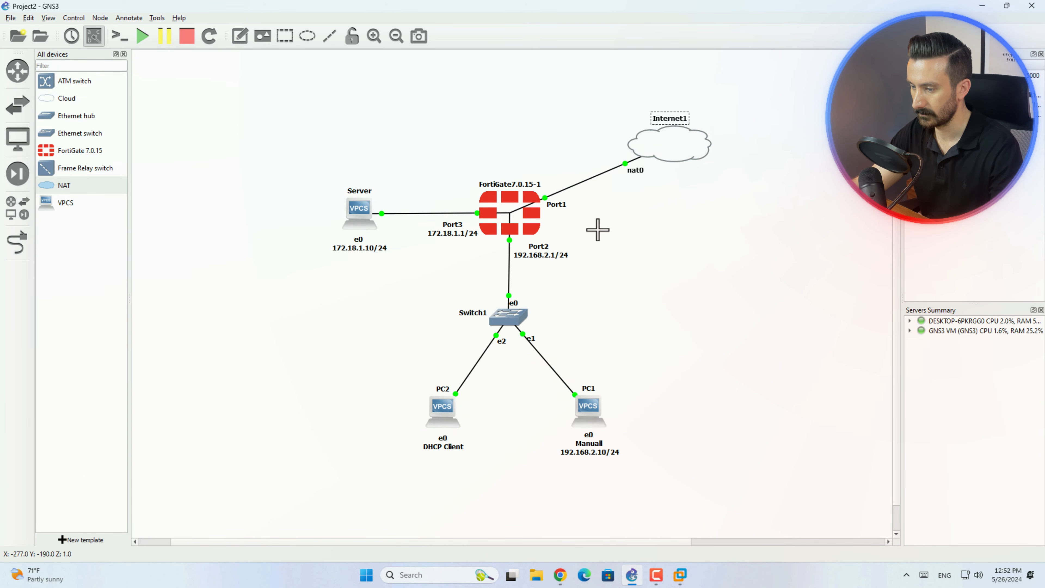
Arrange the FortiGate browser window and the GNS3 window side by side, with GNS3 on the right half.
drag(479, 11, 630, 90)
drag(799, 12, 1, 230)
click(700, 264)
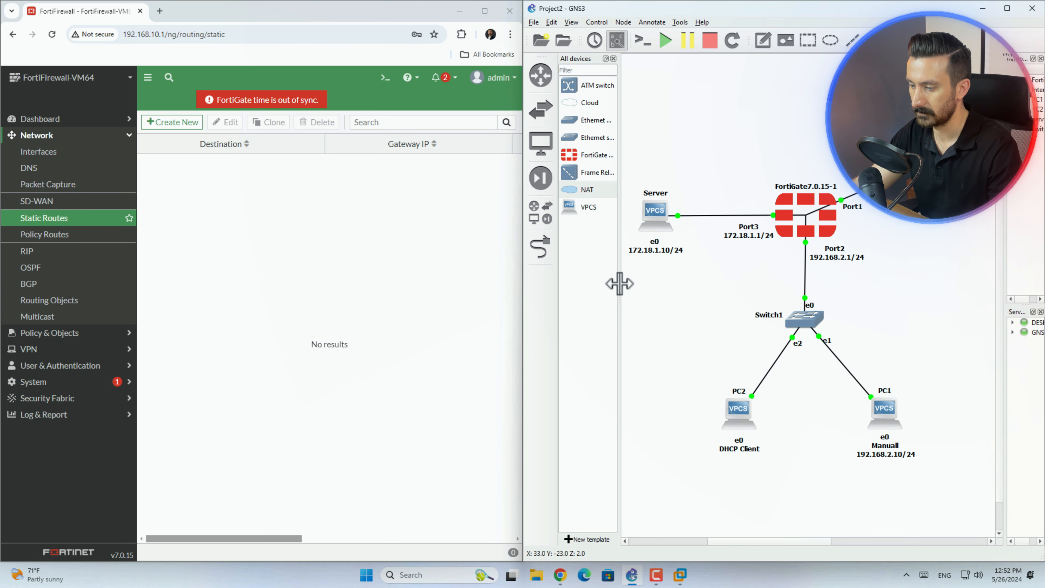
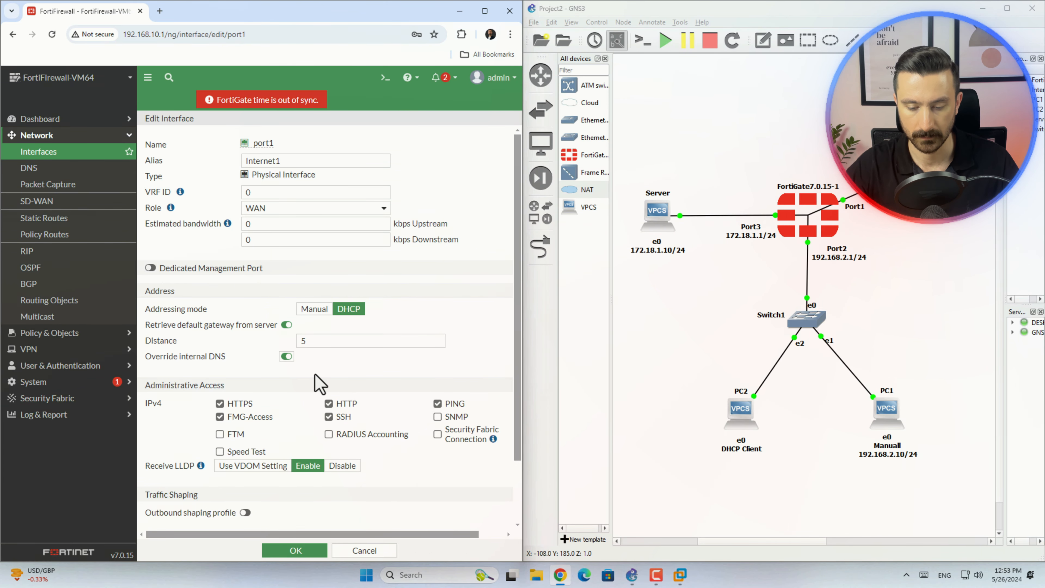
Disable HTTPS, FMG-Access, HTTP, SSH and PING administrative access on port1 and save the interface settings.
click(245, 406)
click(241, 416)
click(331, 404)
click(334, 417)
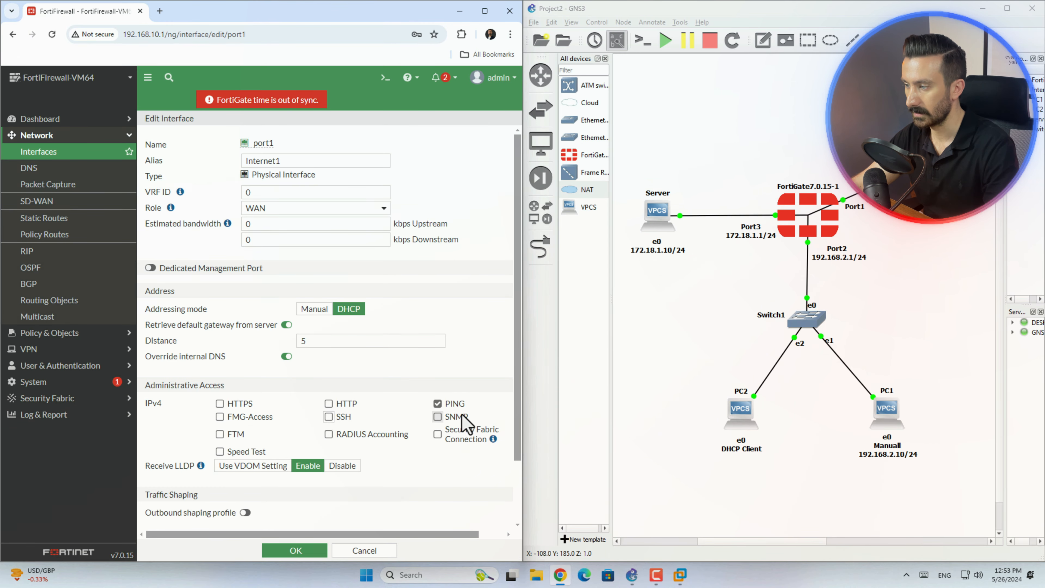
click(451, 407)
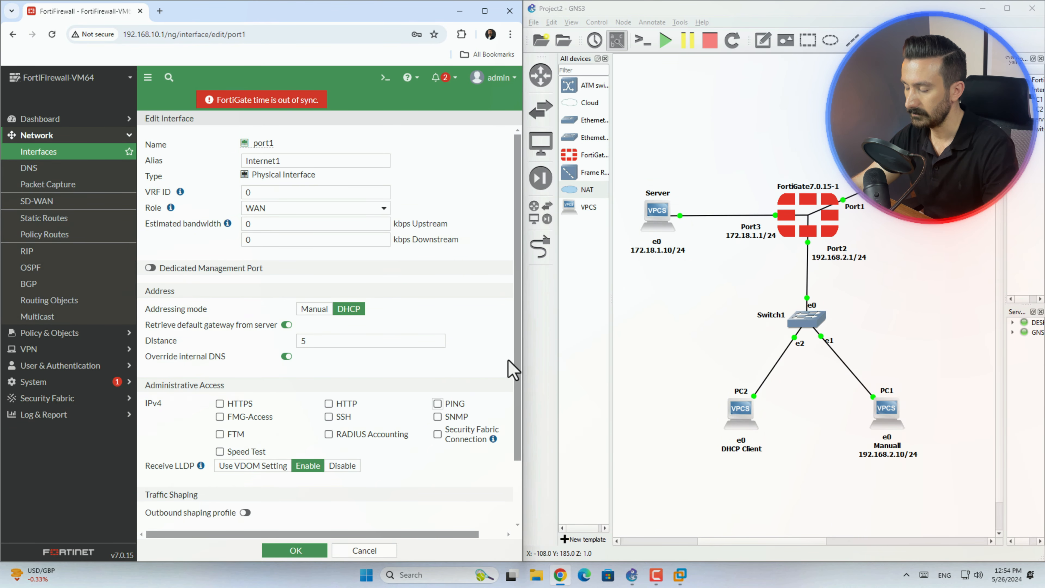
scroll(514, 397, down, 2)
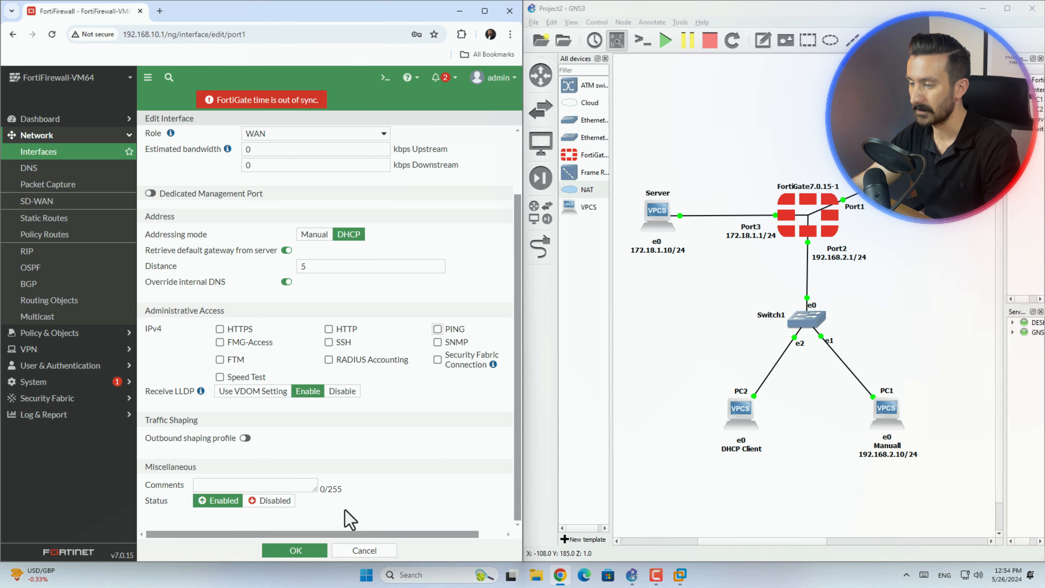
click(313, 555)
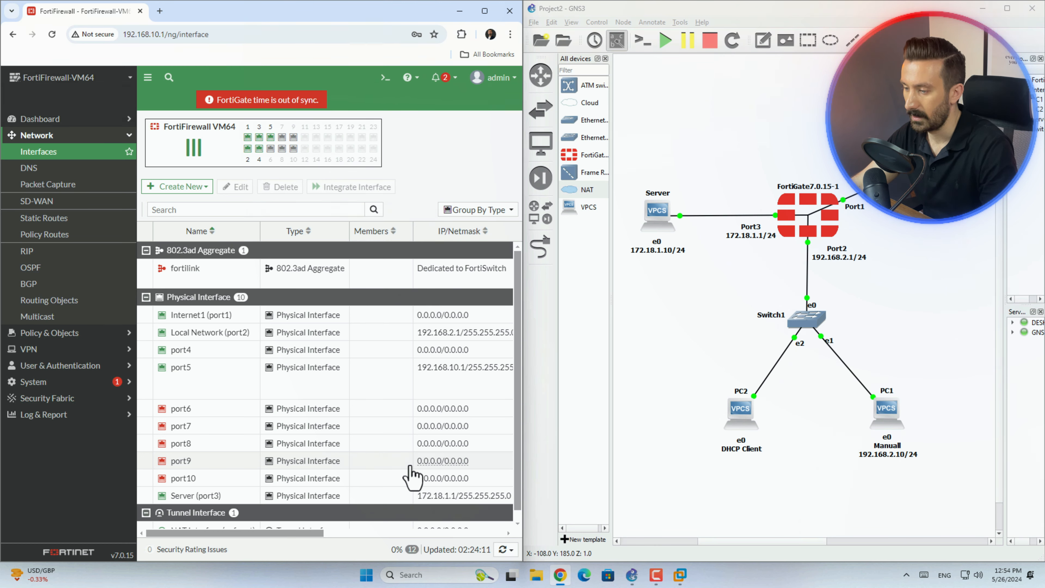
Reopen the Internet1 (port1) interface and examine its DHCP-obtained IP address, DNS and default gateway.
mouse_move(436, 326)
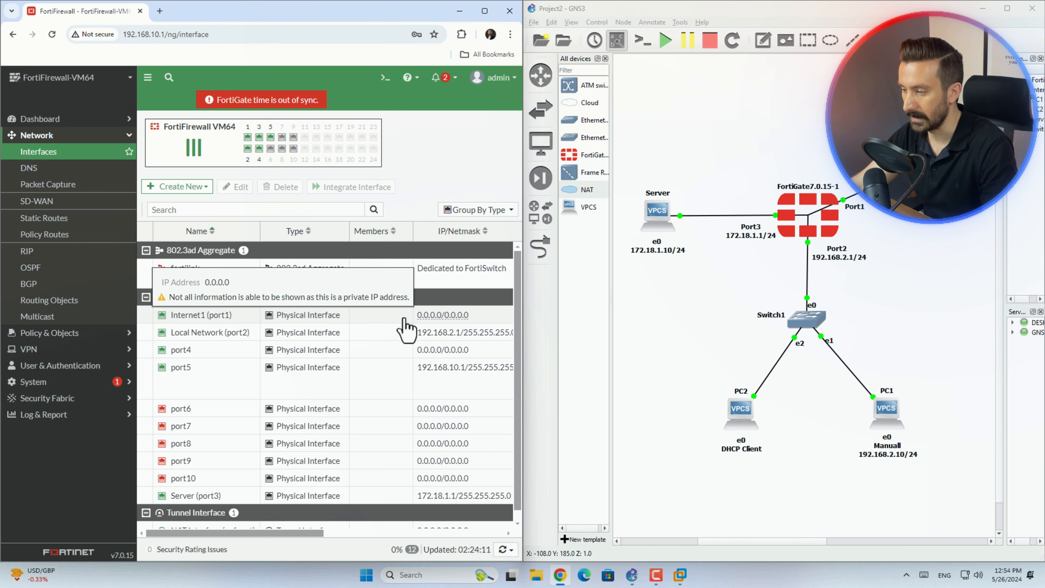
mouse_move(204, 323)
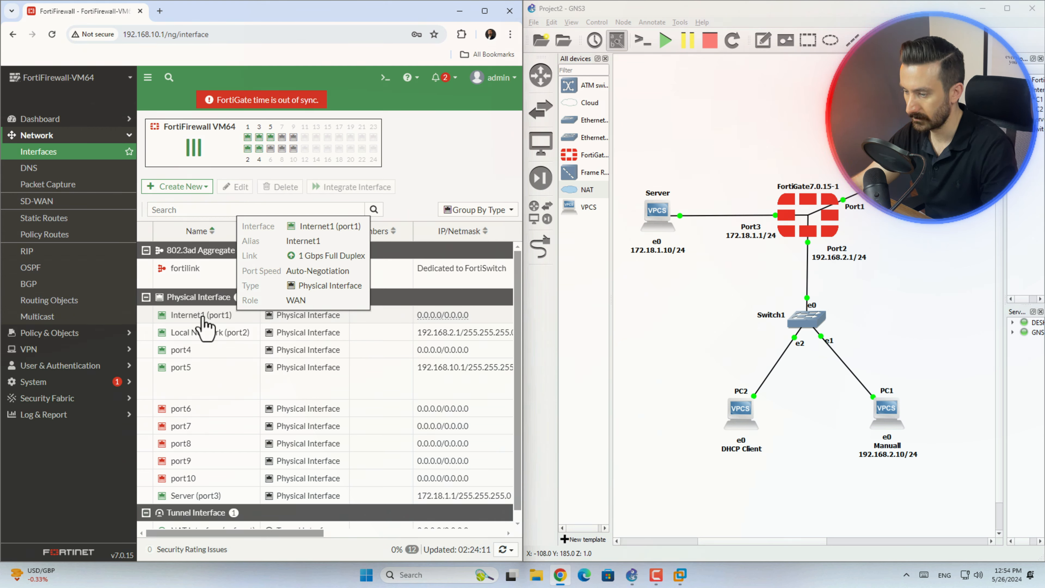
double_click(202, 316)
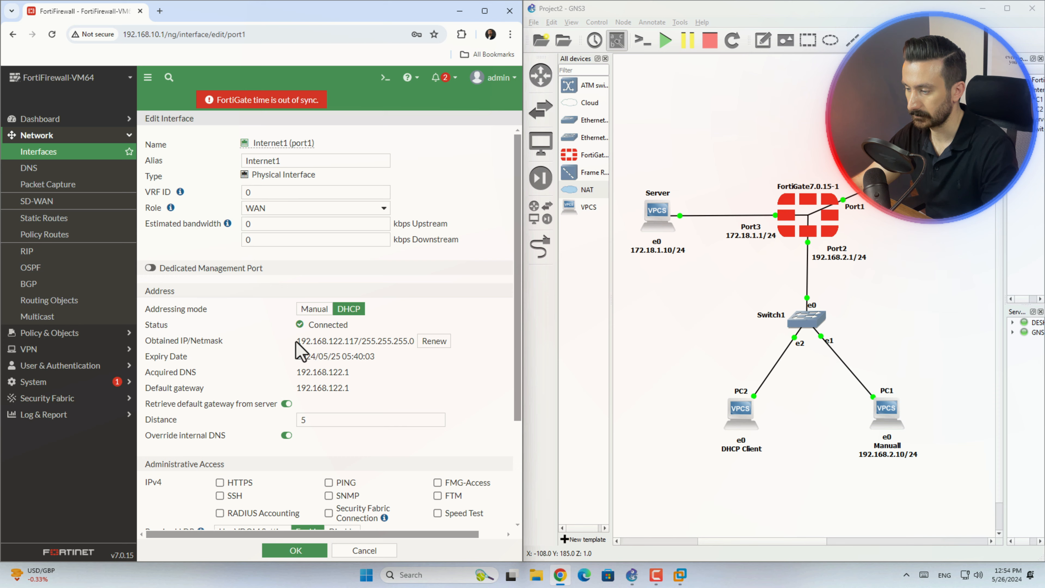
drag(297, 341, 415, 341)
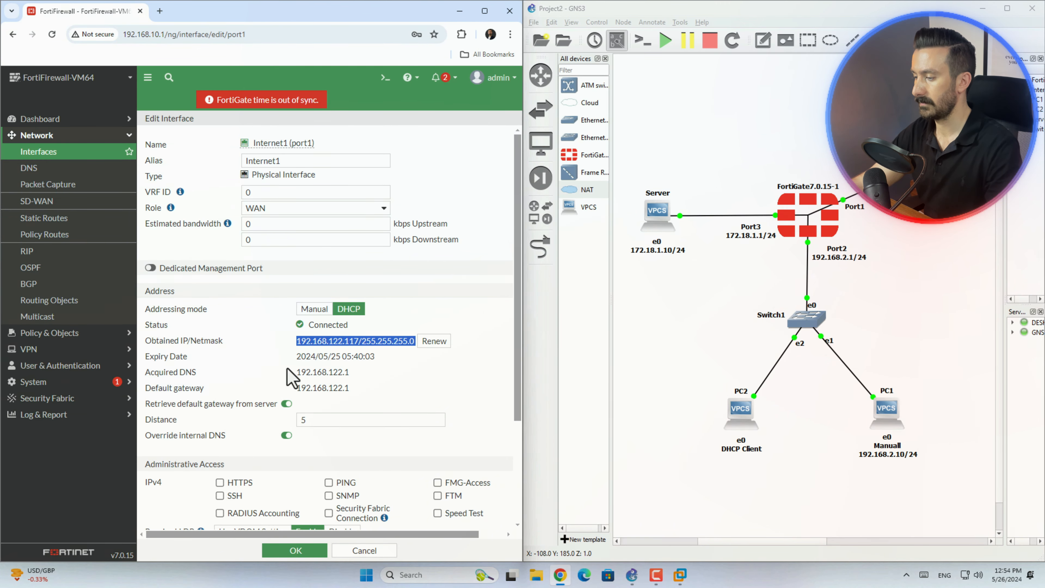
drag(292, 372, 354, 391)
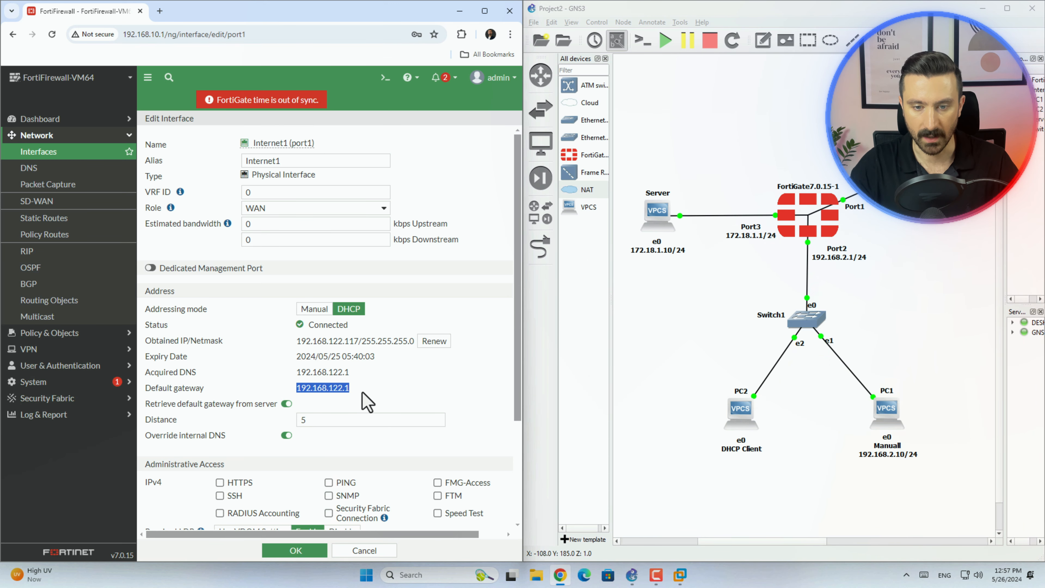
Start creating a new static route on the FortiGate.
click(49, 218)
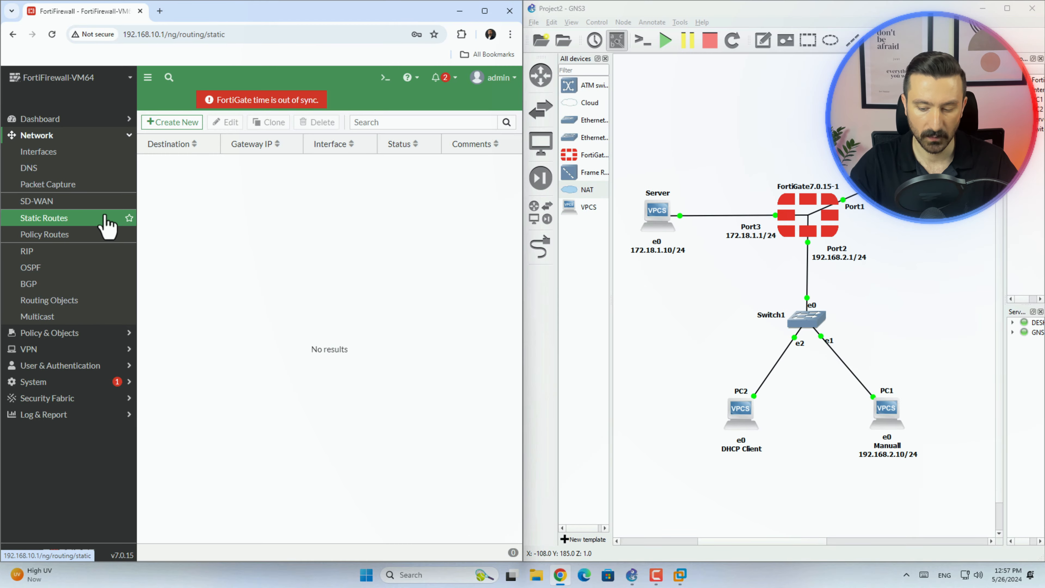
click(169, 126)
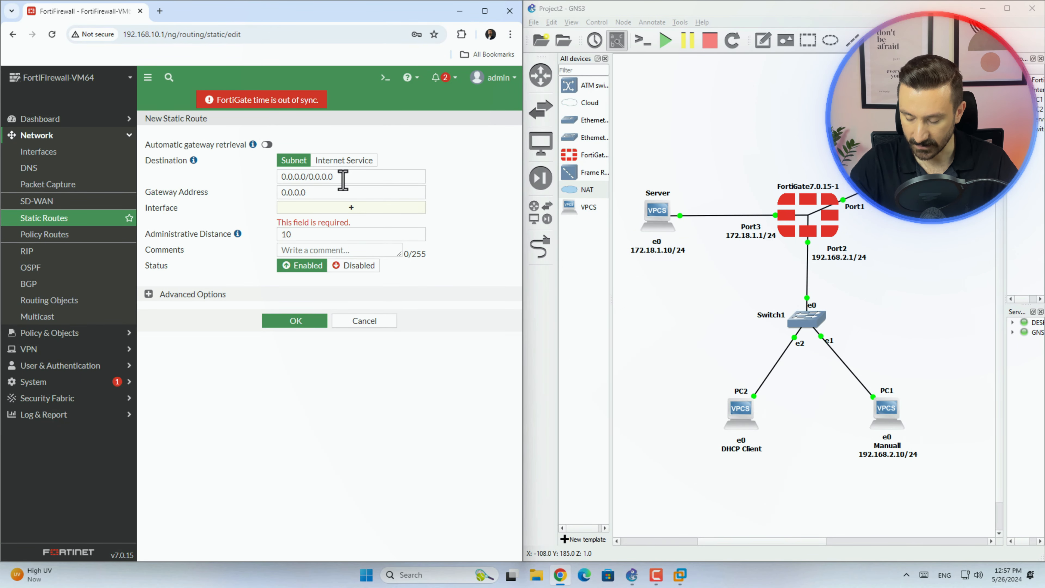
drag(344, 178, 267, 177)
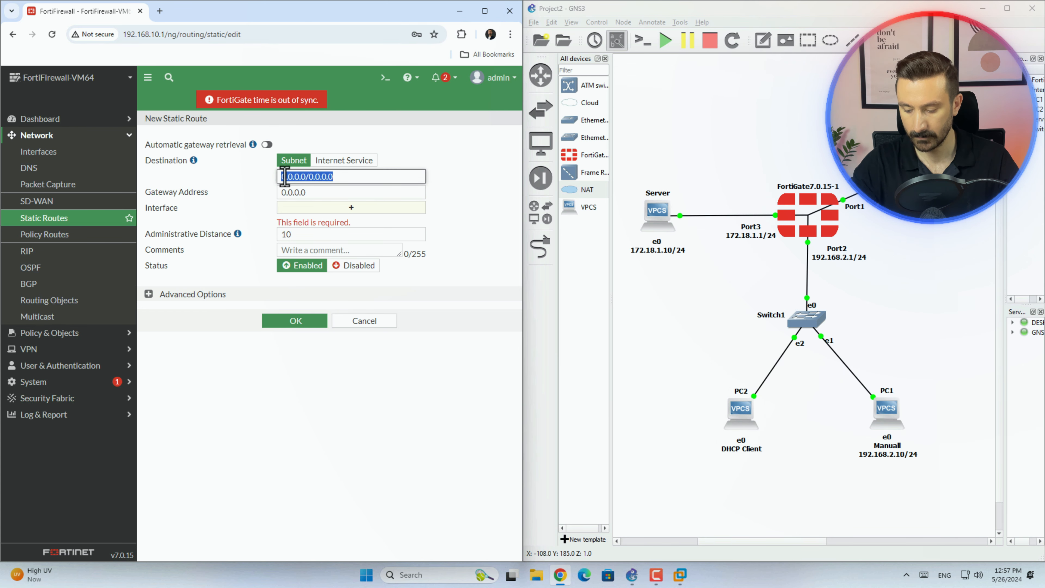
click(352, 207)
click(432, 185)
drag(430, 195, 304, 199)
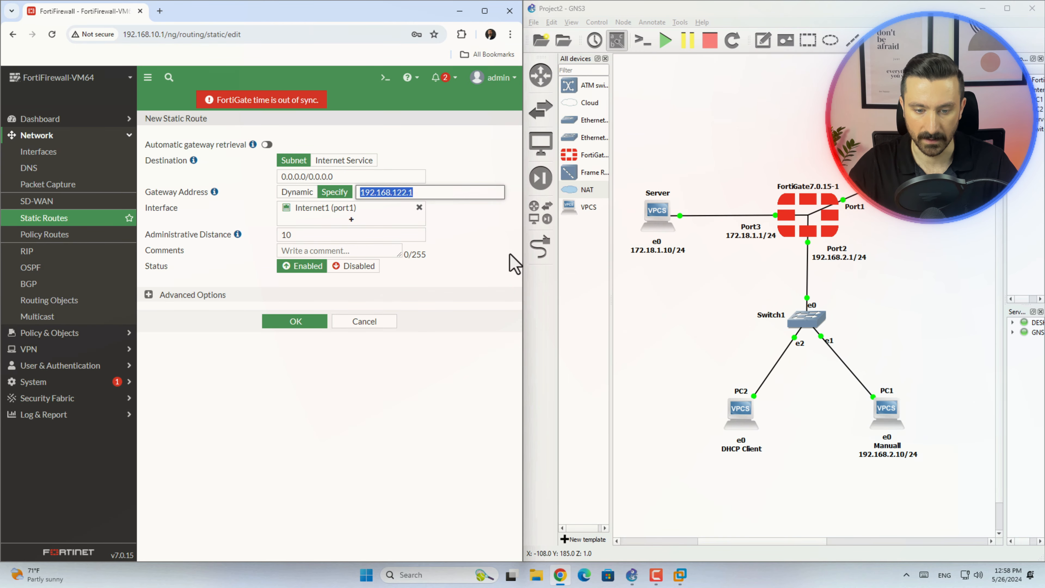
key(BackSpace)
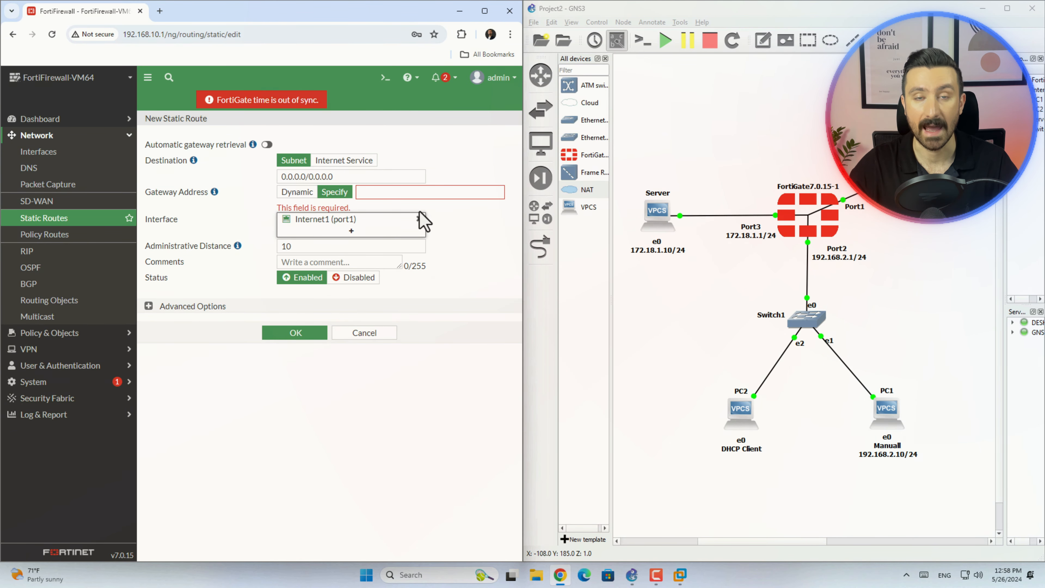
click(421, 219)
click(420, 223)
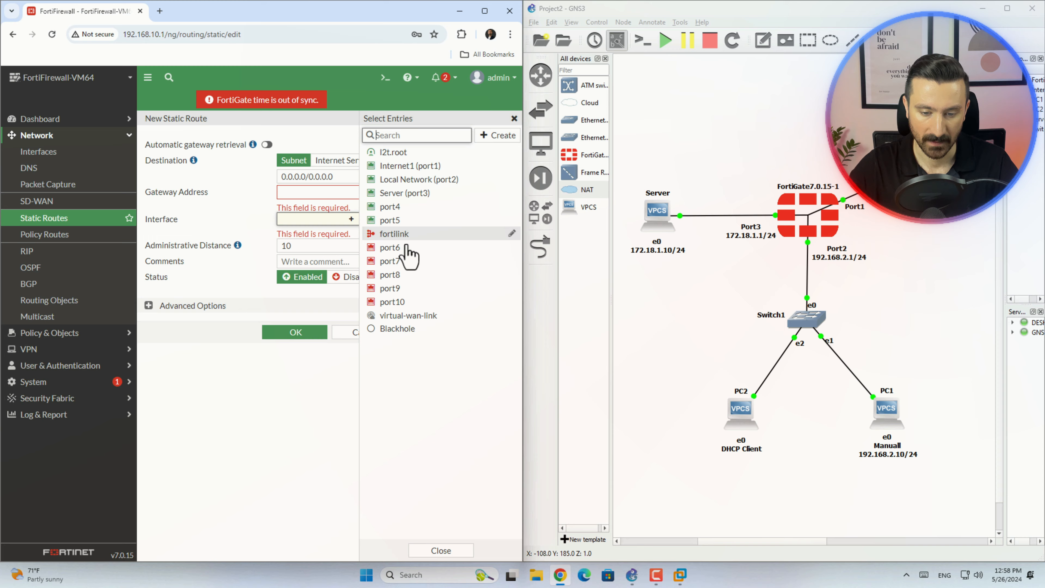
click(315, 380)
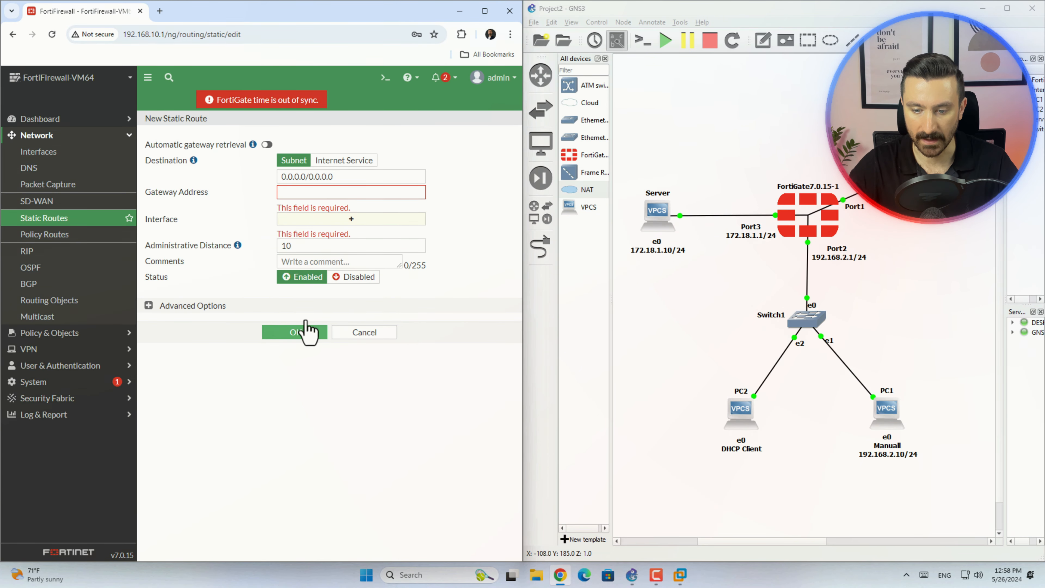
Enable automatic gateway retrieval, assign Internet1 (port1) as the interface and save the 0.0.0.0/0.0.0.0 route with a dynamic gateway.
drag(145, 145, 250, 148)
click(267, 144)
click(352, 193)
click(411, 166)
click(227, 384)
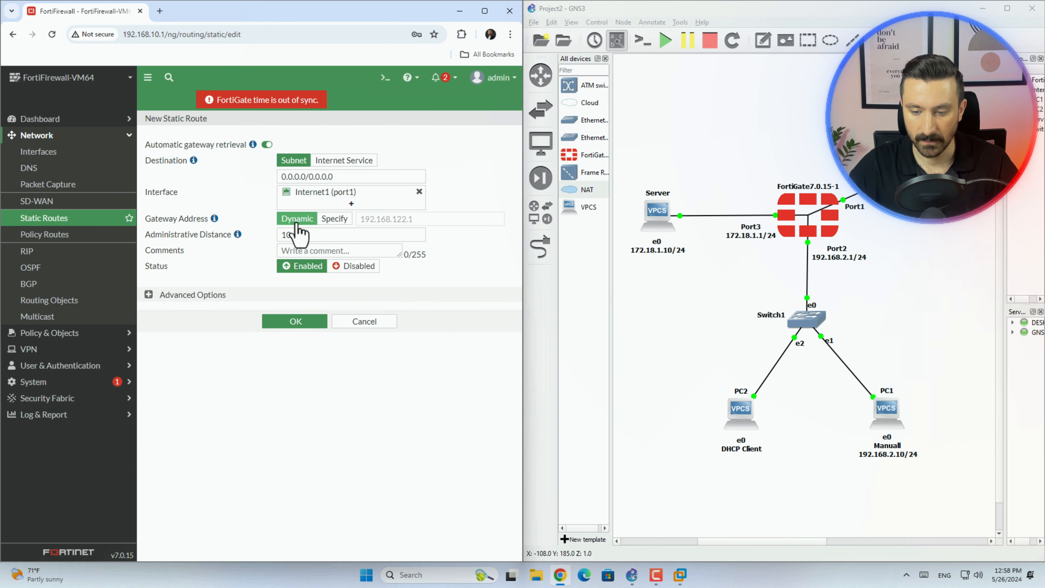
drag(421, 223, 324, 220)
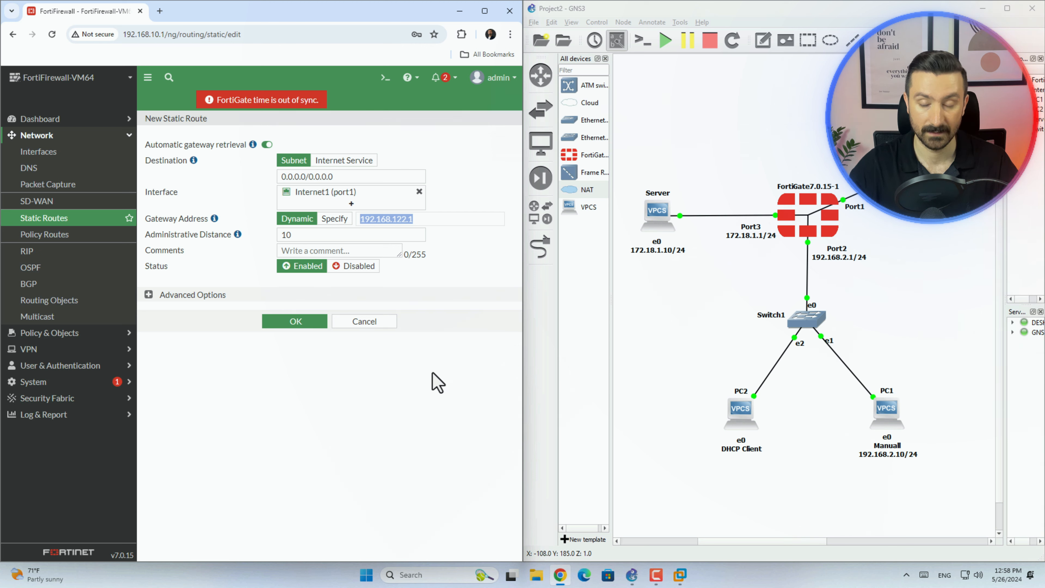
click(307, 325)
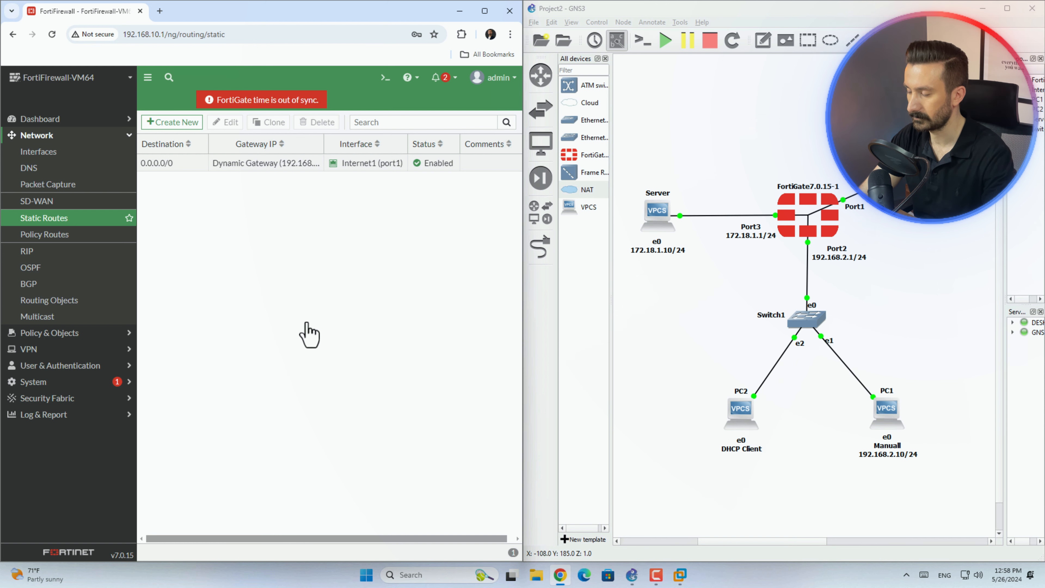
Test the firewall's internet connectivity from its CLI console with execute ping 4.2.2.4.
click(385, 77)
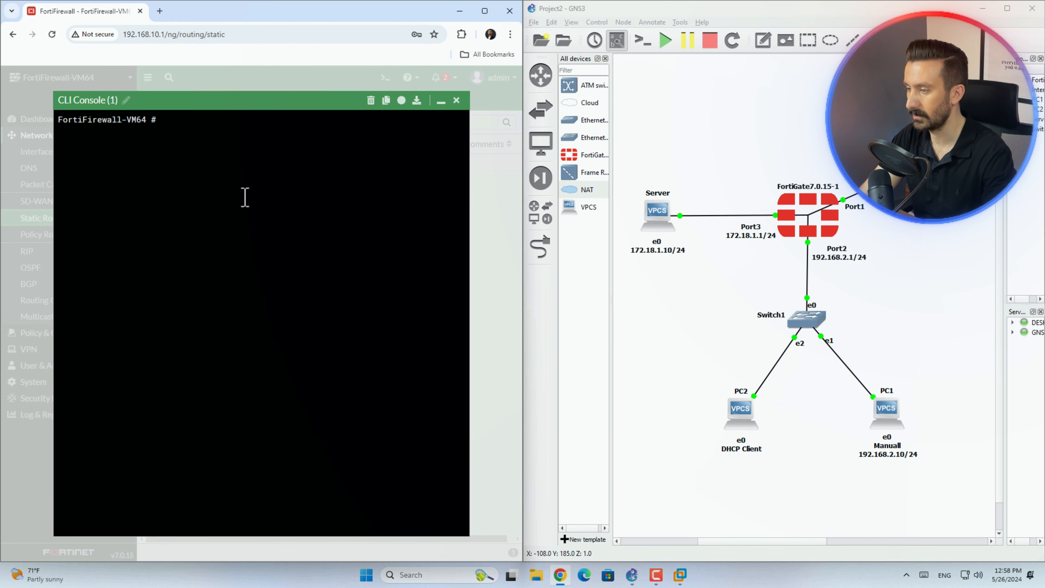
text(exe)
key(Tab)
text(p)
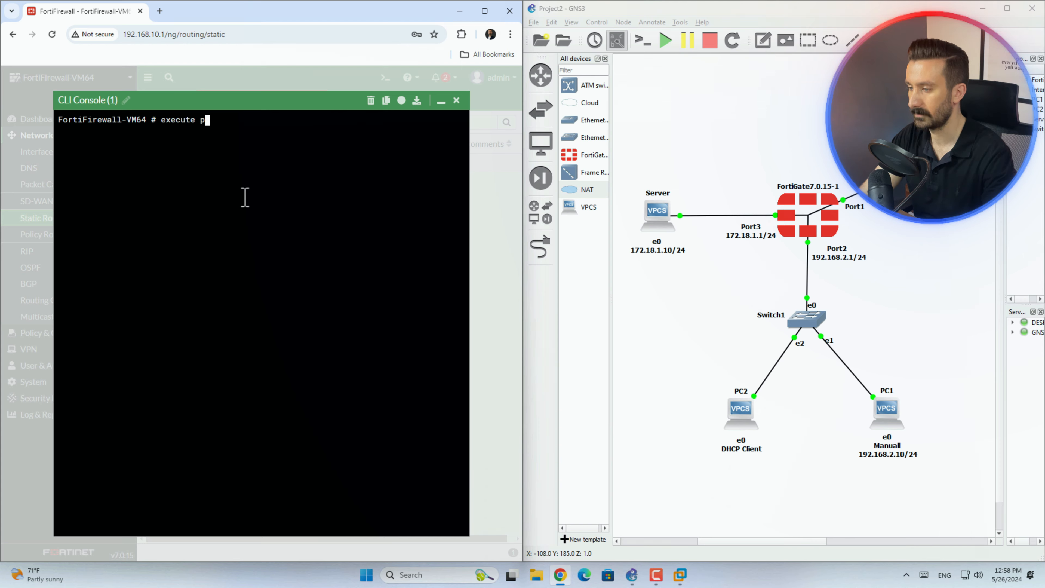
text(ing 4.2.2.4)
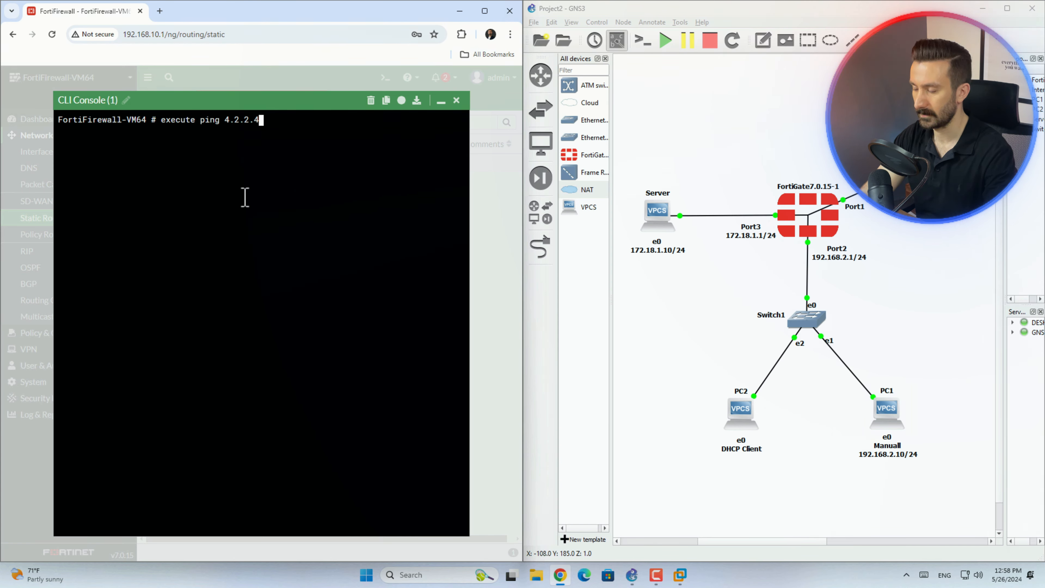
key(Return)
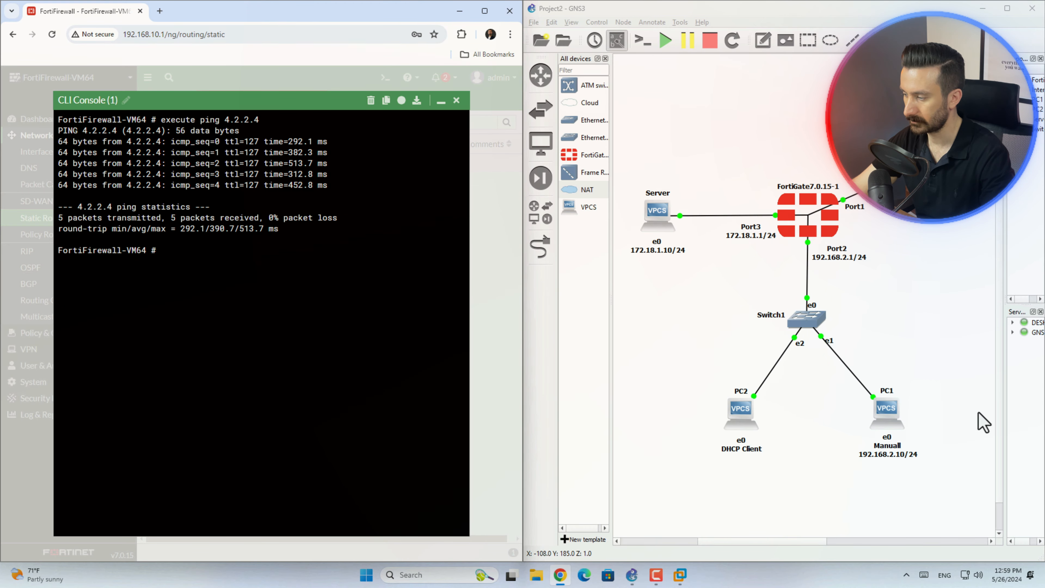
Open the console of PC1 in the GNS3 topology.
double_click(892, 411)
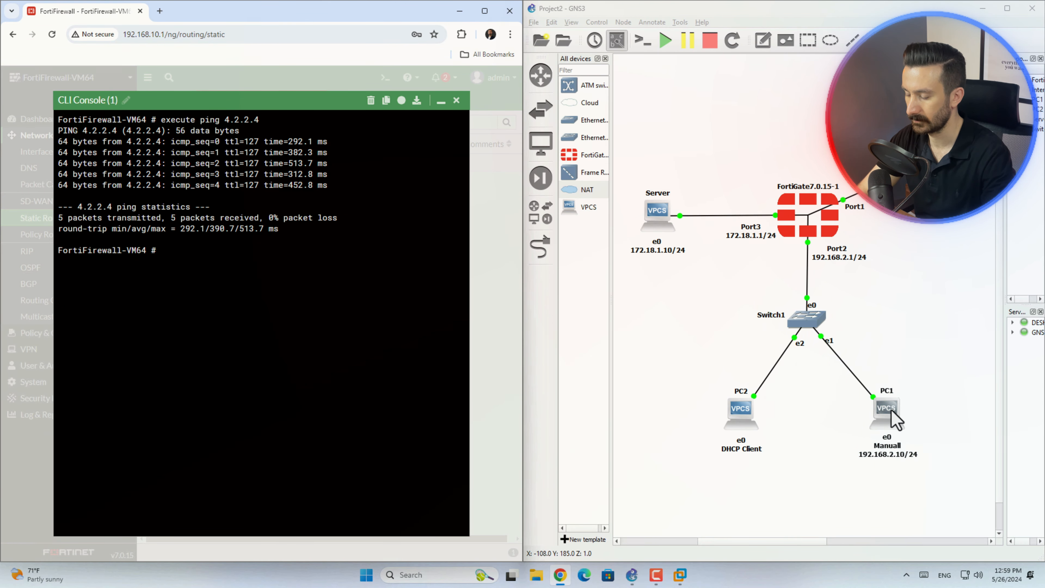